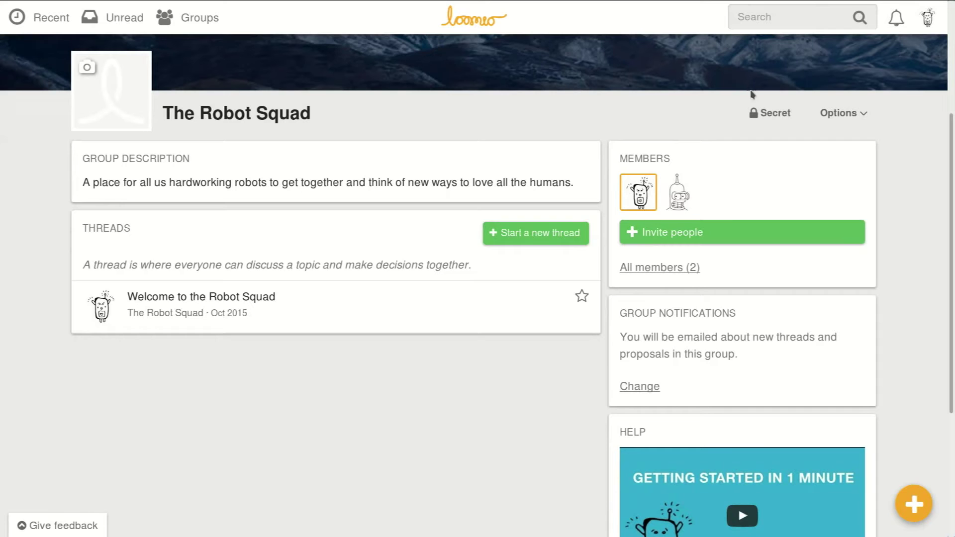
# Step: Save The Robot Squad's advanced settings so members cannot invite people or approve join requests
pyautogui.click(863, 121)
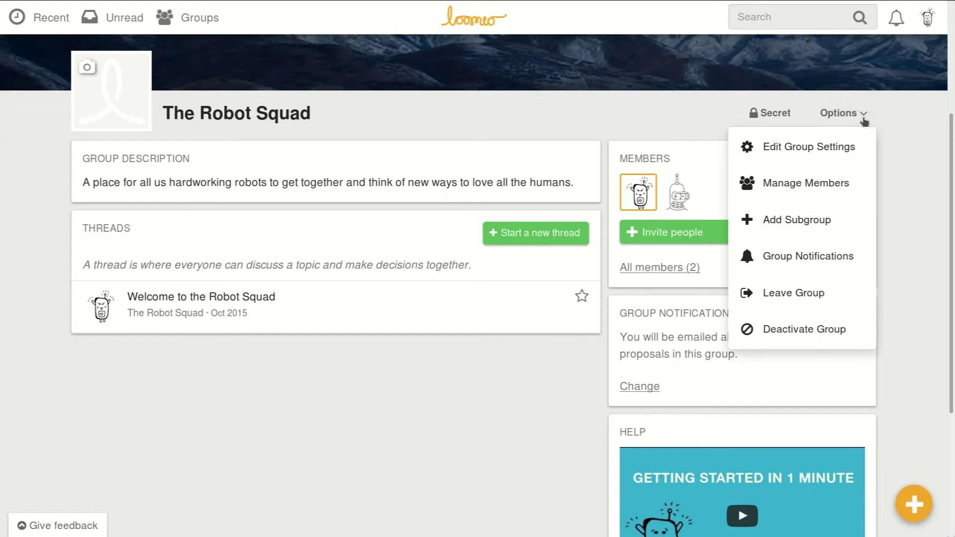
pyautogui.click(872, 155)
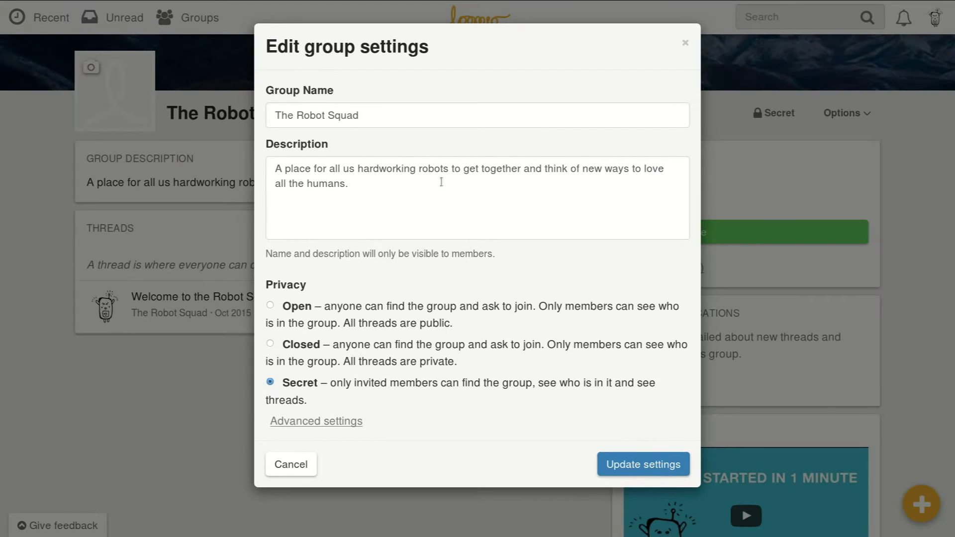
pyautogui.click(334, 424)
pyautogui.scroll(-3, 338, 431)
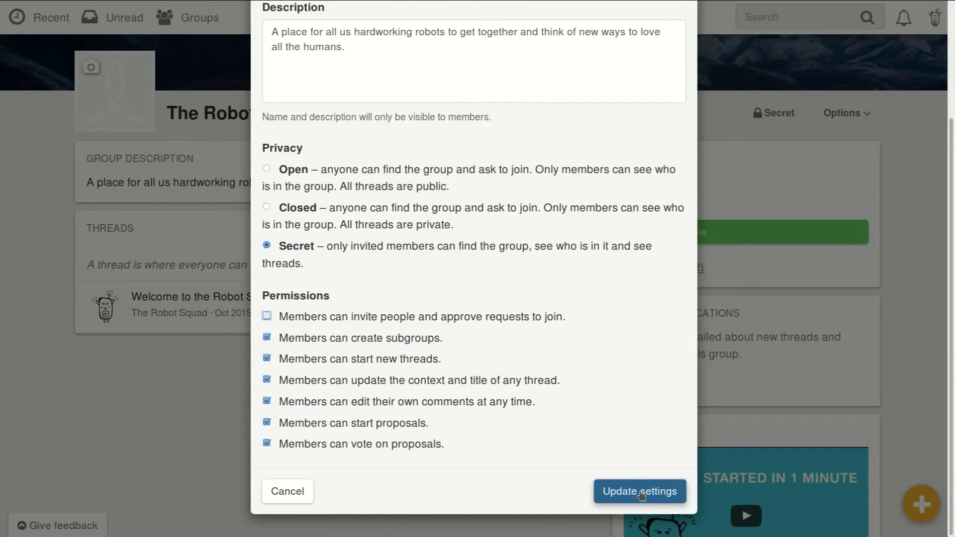
pyautogui.click(641, 493)
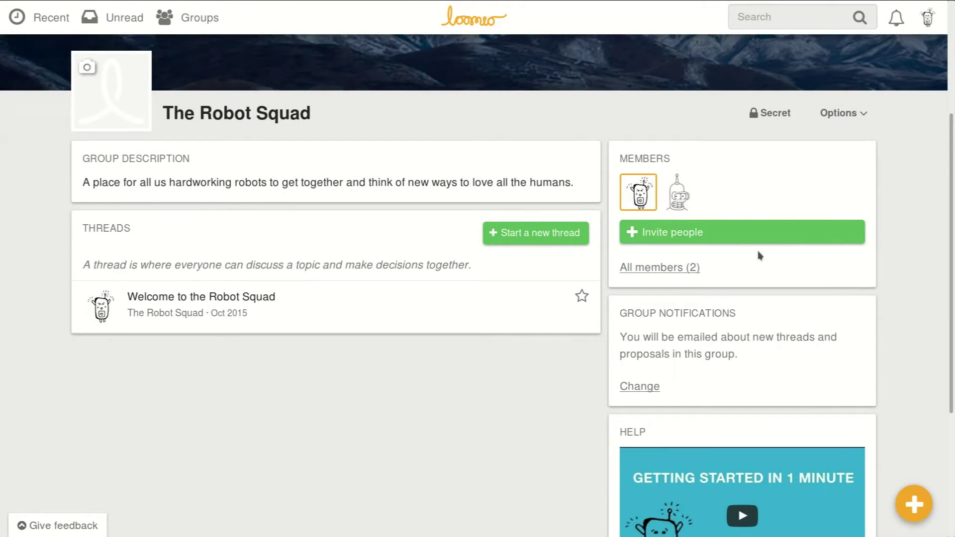
# Step: Copy The Robot Squad's shareable invitation link and begin an invitee email address 'nati@'
pyautogui.click(757, 240)
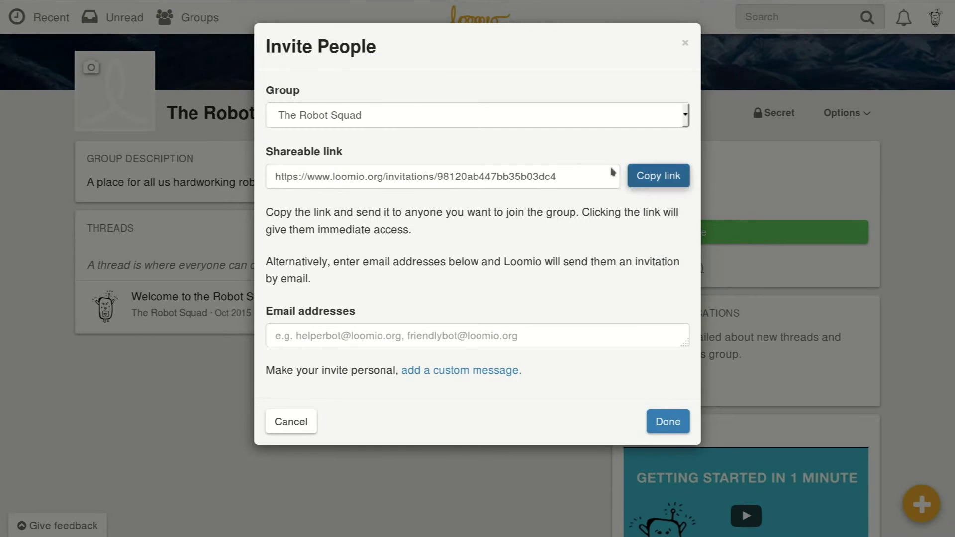
pyautogui.click(594, 180)
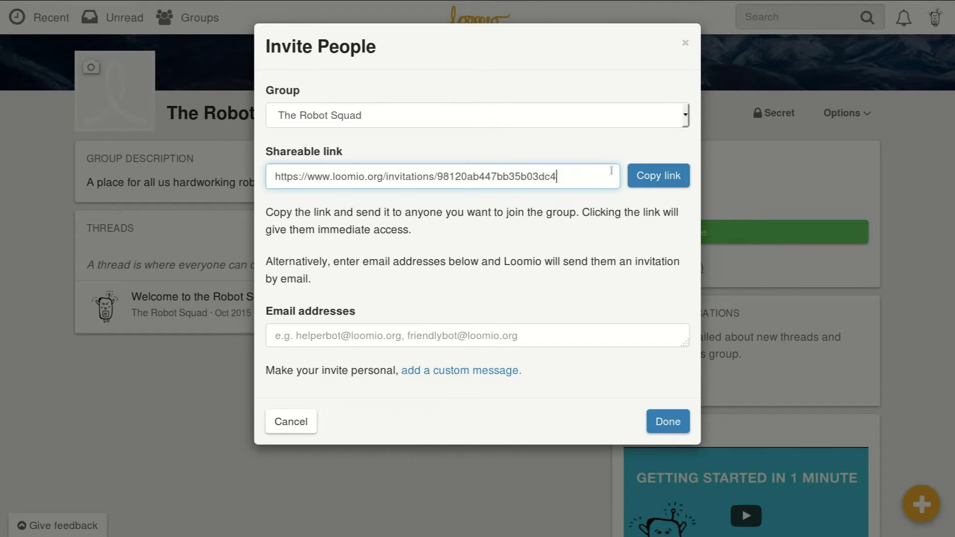
pyautogui.click(661, 177)
pyautogui.click(411, 336)
pyautogui.write('nati@')
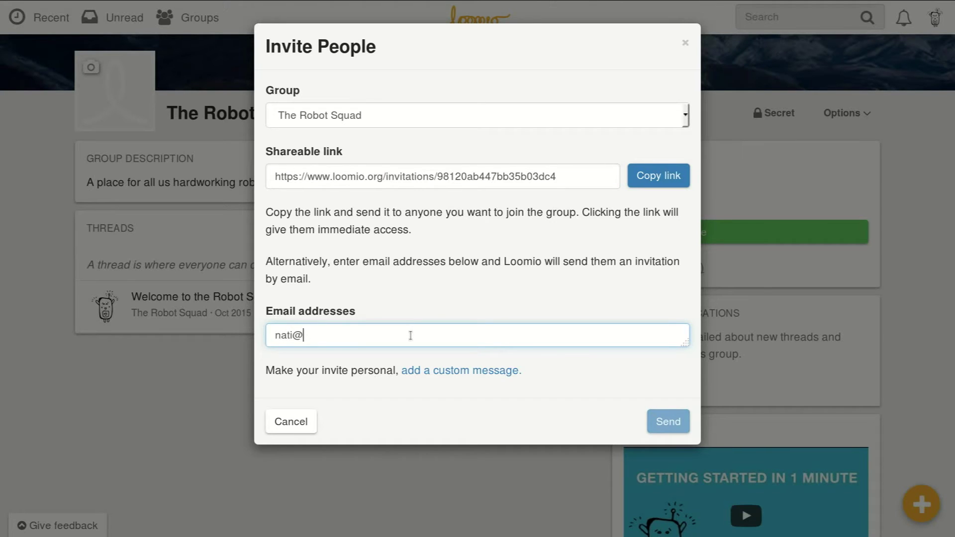
pyautogui.write('.o')
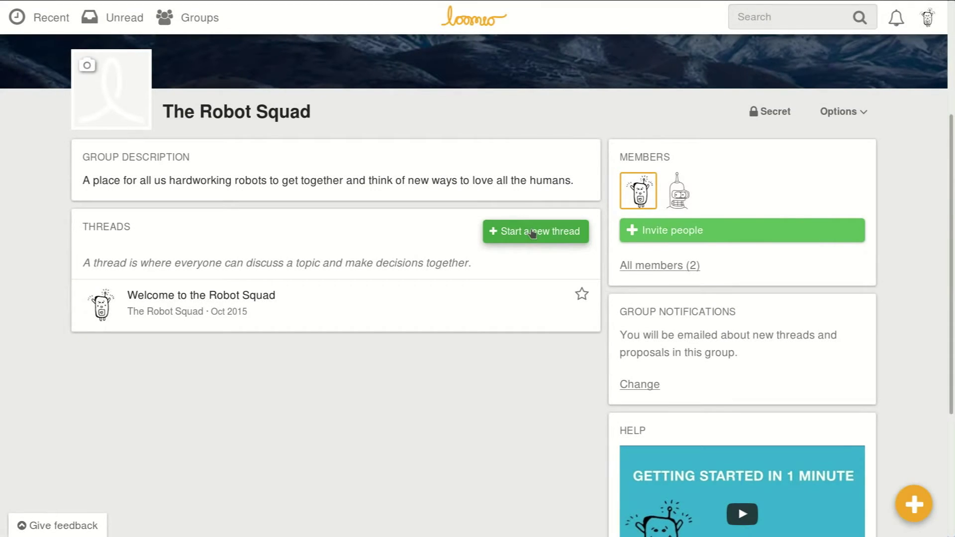
# Step: Create the private thread 'Trial thread' with context 'Write the info here.'
pyautogui.click(532, 233)
pyautogui.click(525, 215)
pyautogui.write('Trial thread')
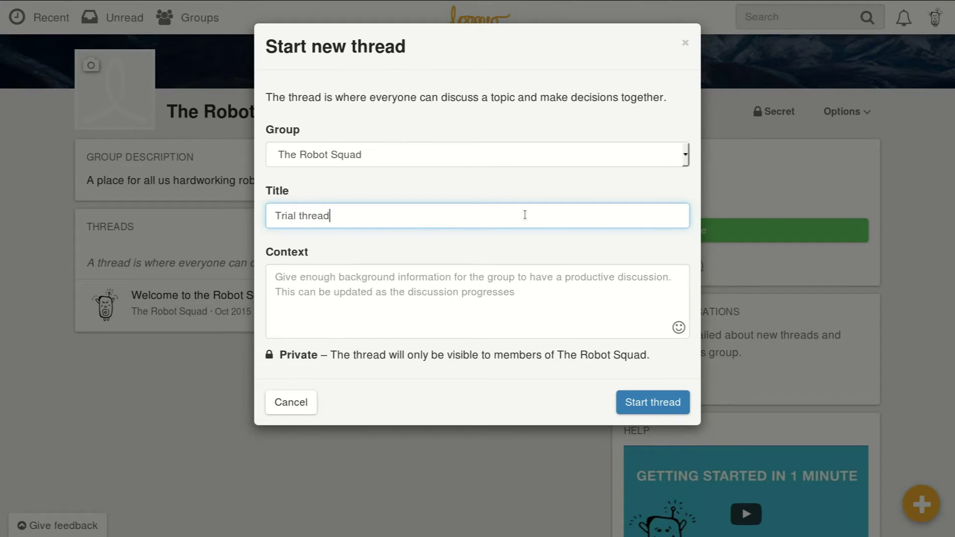
pyautogui.click(496, 278)
pyautogui.write('Write')
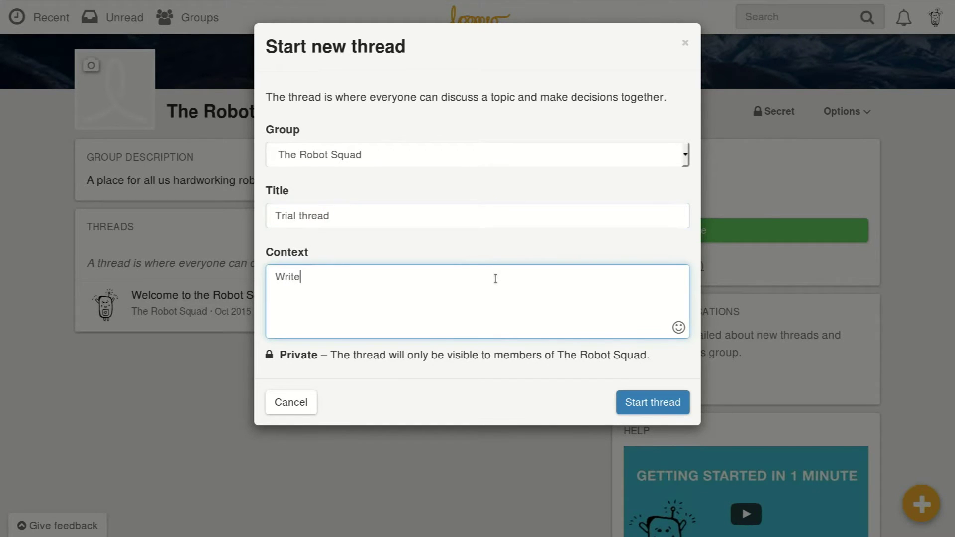
pyautogui.write(' the info here.')
pyautogui.click(667, 409)
pyautogui.click(429, 385)
pyautogui.write('You can add info or m')
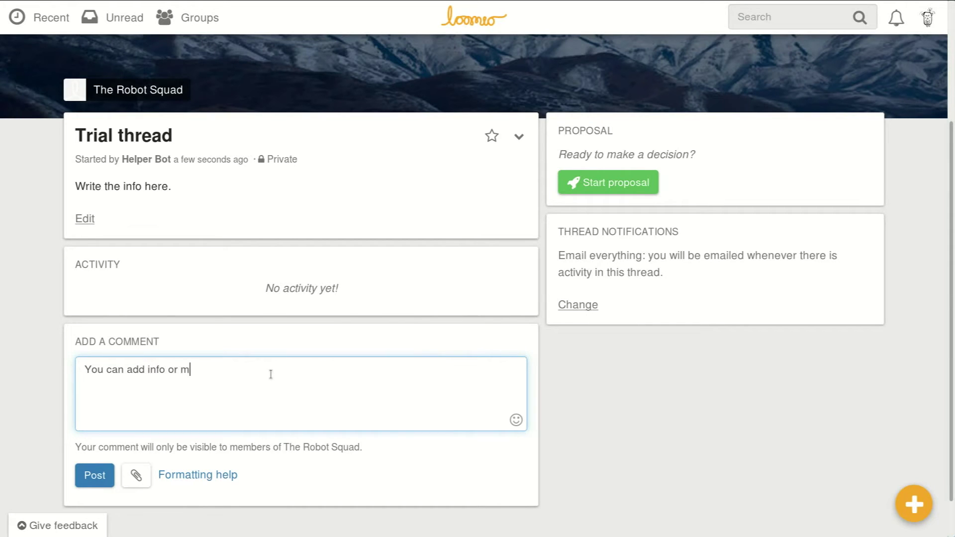
pyautogui.write('ention a member @')
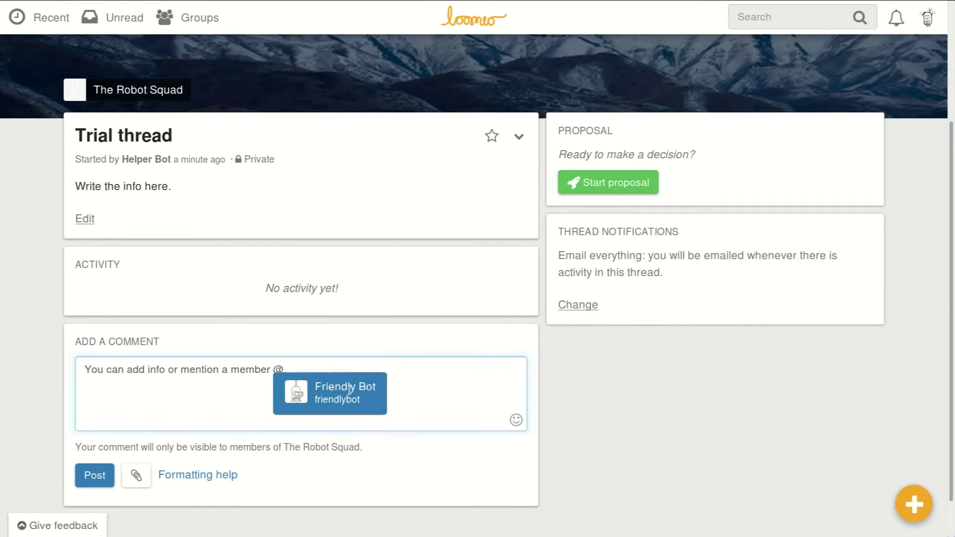
pyautogui.press('Return')
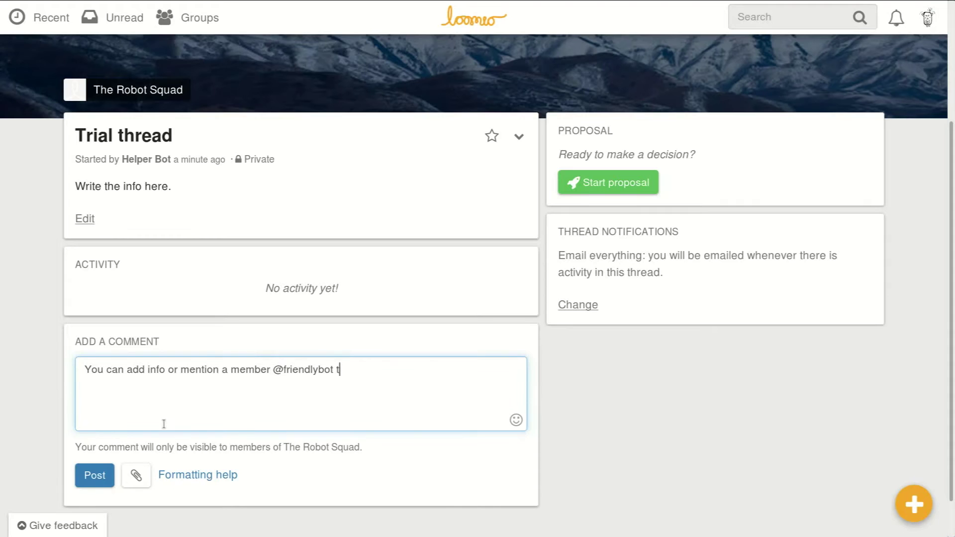
pyautogui.write('r atention.')
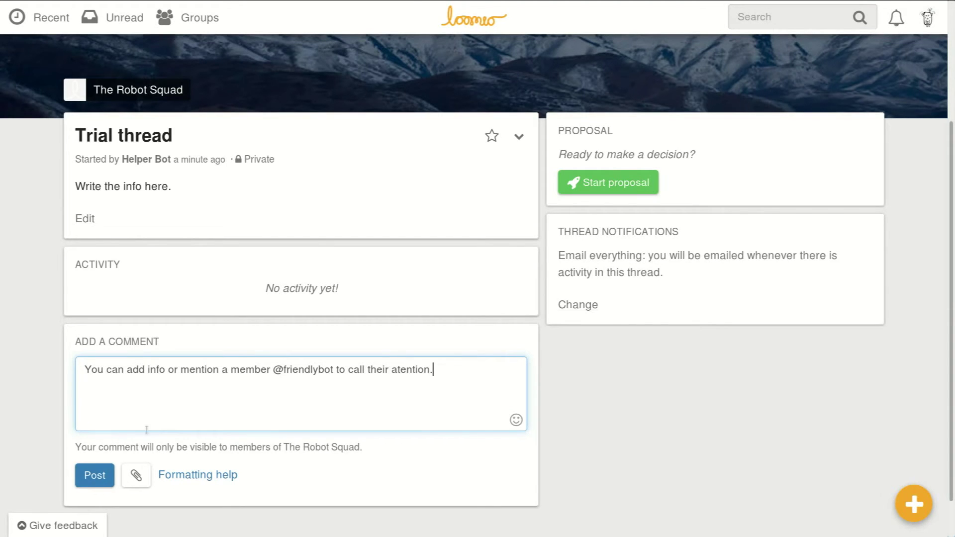
pyautogui.click(94, 475)
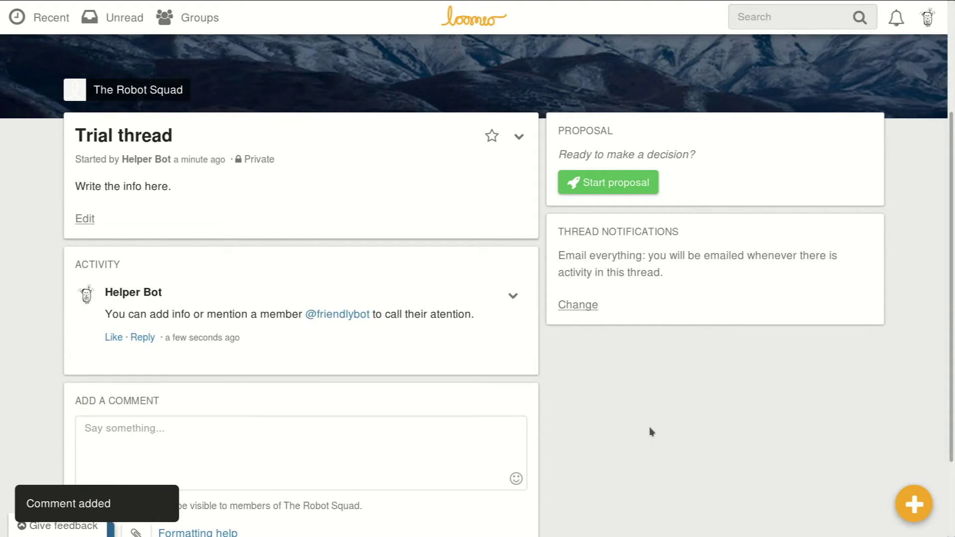
# Step: Edit the posted comment to add a heart emoji and save the change
pyautogui.click(513, 295)
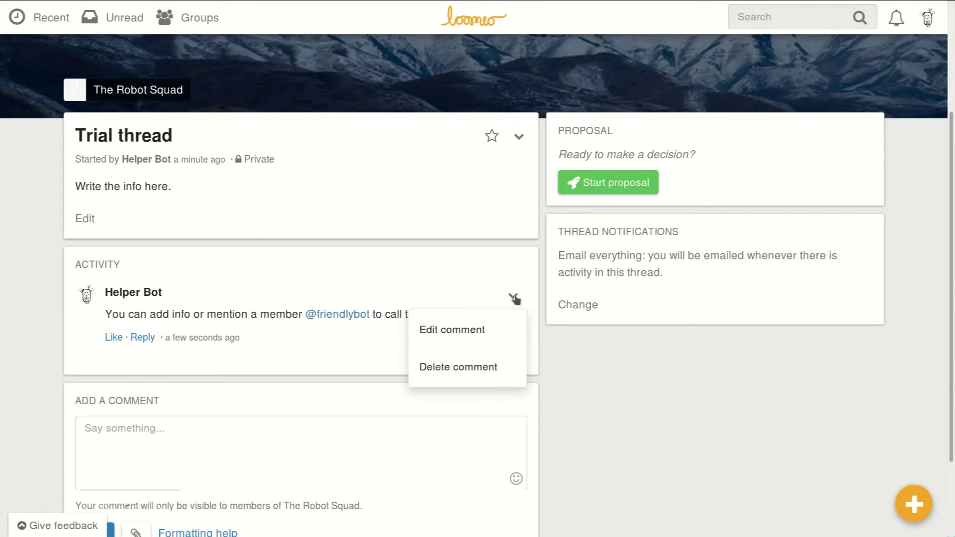
pyautogui.click(496, 332)
pyautogui.click(679, 145)
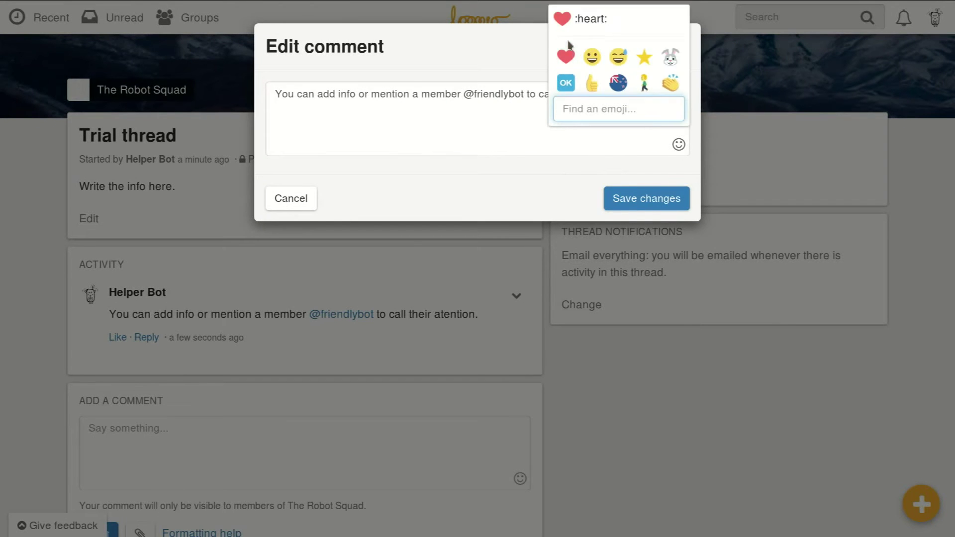
pyautogui.click(563, 56)
pyautogui.click(647, 199)
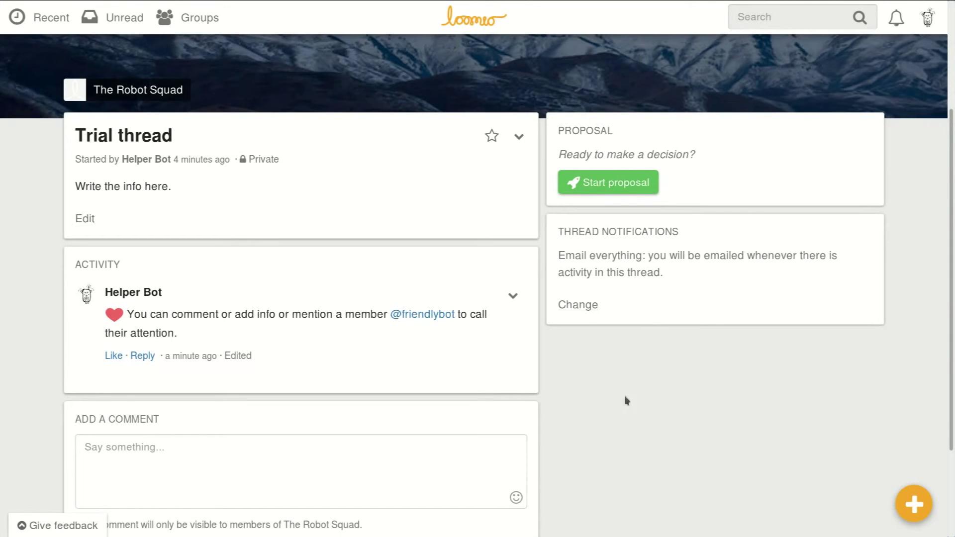
# Step: Launch 'Trial proposal' with details 'Write the details so everyone knows what it means', closing in 3 days
pyautogui.click(635, 191)
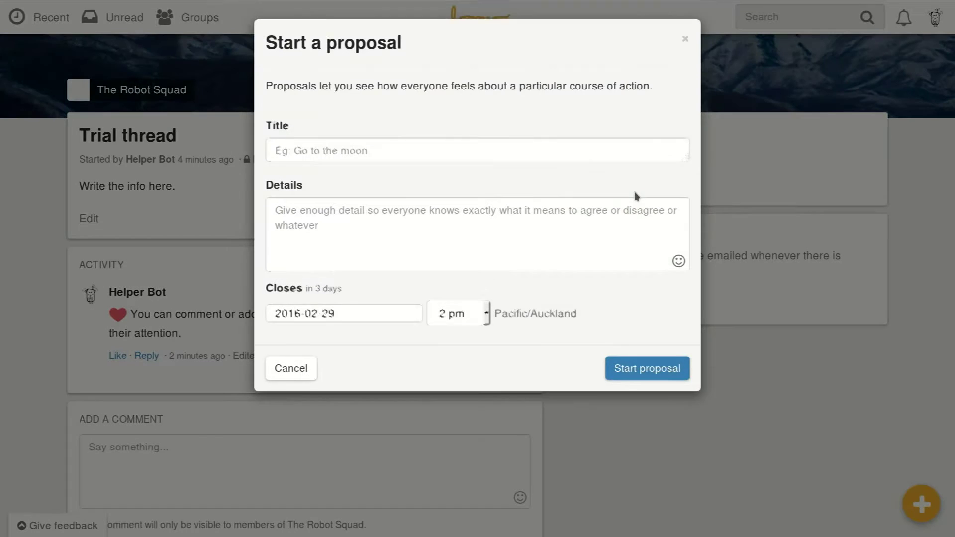
pyautogui.click(529, 154)
pyautogui.write('Trial proposal')
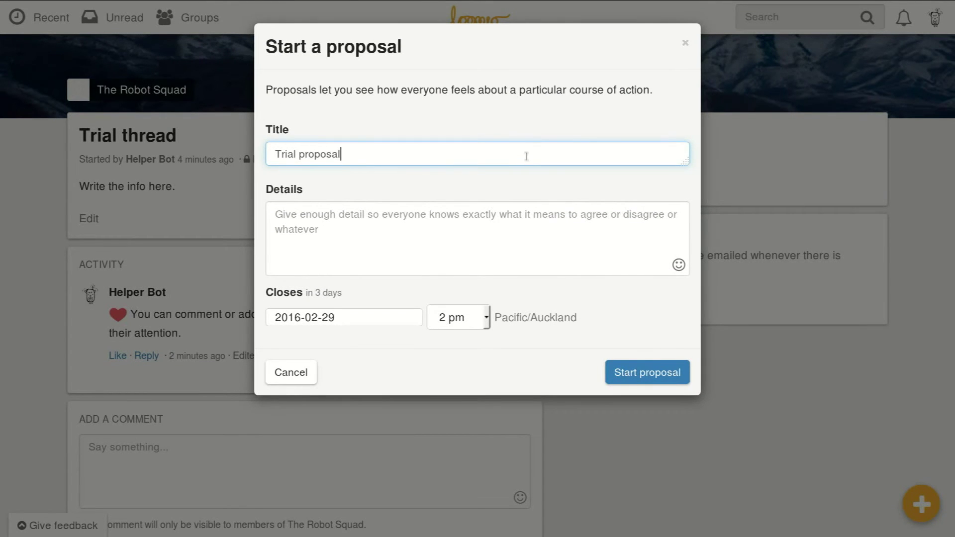
pyautogui.click(471, 247)
pyautogui.write('Write the details so everyone knows what it means to agree')
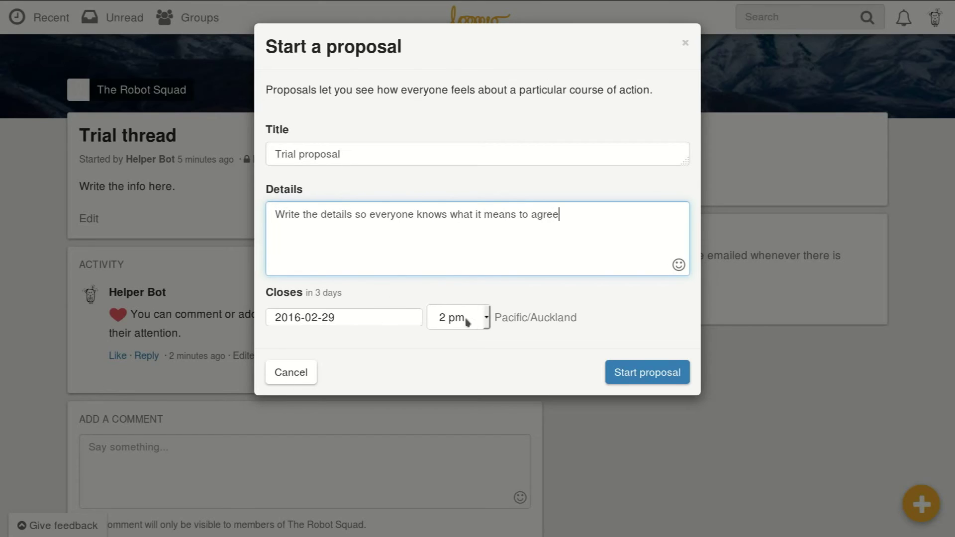
pyautogui.click(628, 373)
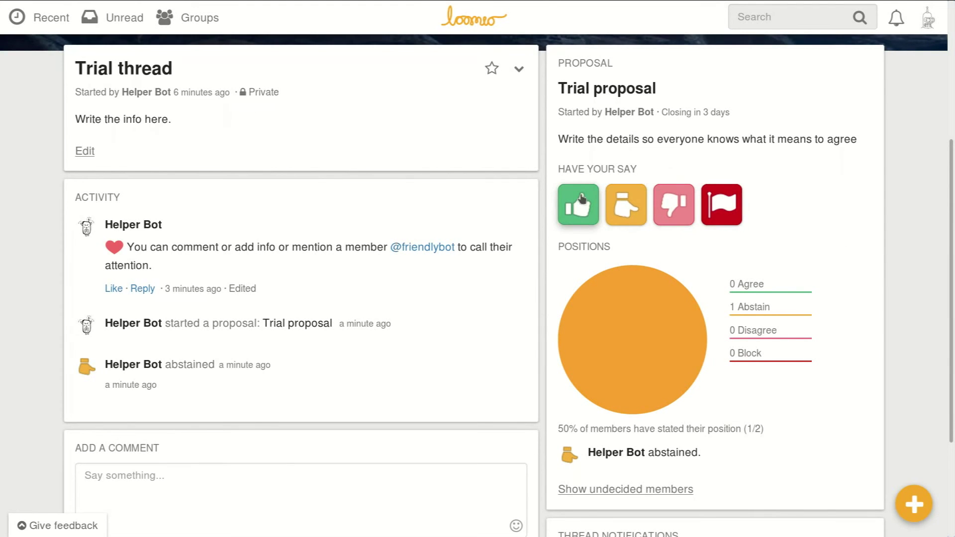
# Step: Vote agree on Trial proposal with the note 'yes!'
pyautogui.click(579, 202)
pyautogui.click(510, 159)
pyautogui.write('yes!')
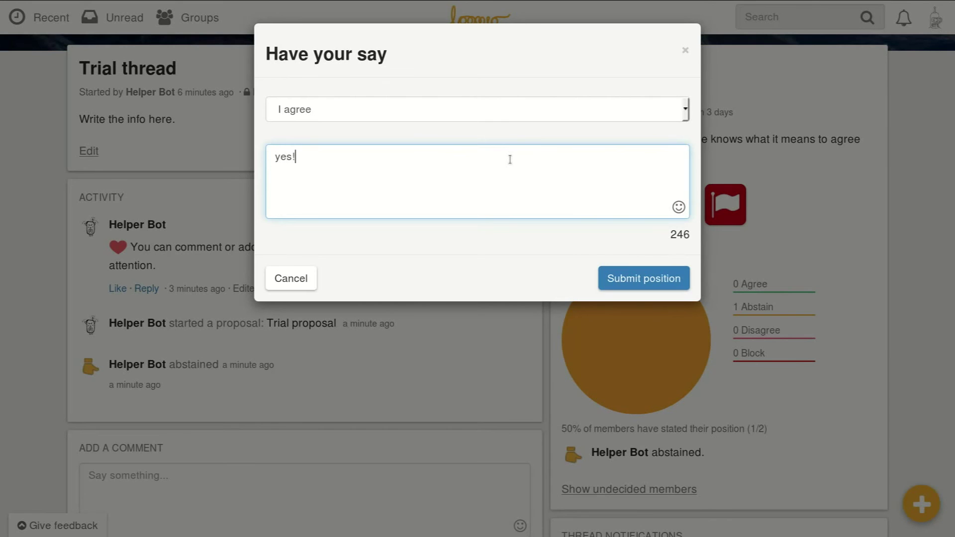
pyautogui.click(679, 280)
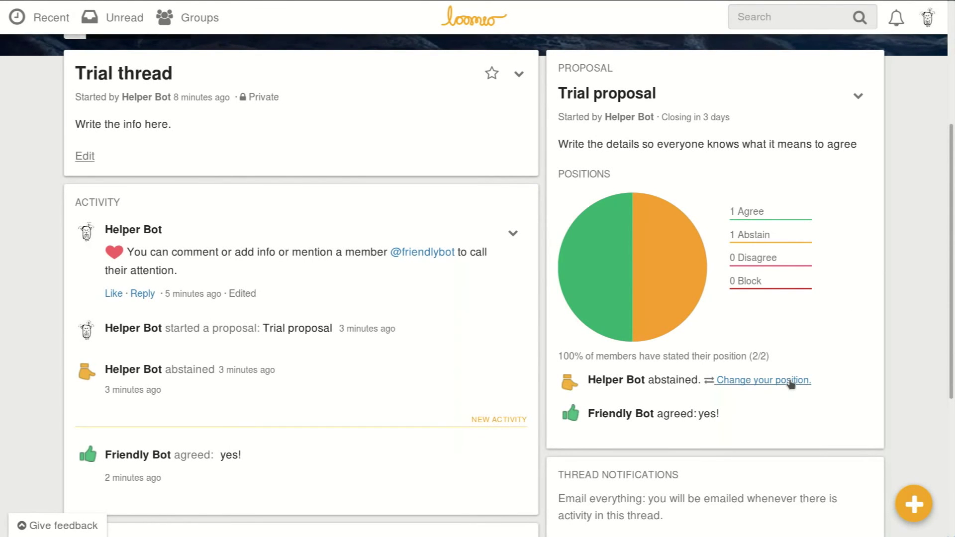
# Step: Change Helper Bot's abstain vote to agree with a star emoji note
pyautogui.click(791, 380)
pyautogui.click(685, 118)
pyautogui.click(665, 132)
pyautogui.click(678, 207)
pyautogui.click(642, 120)
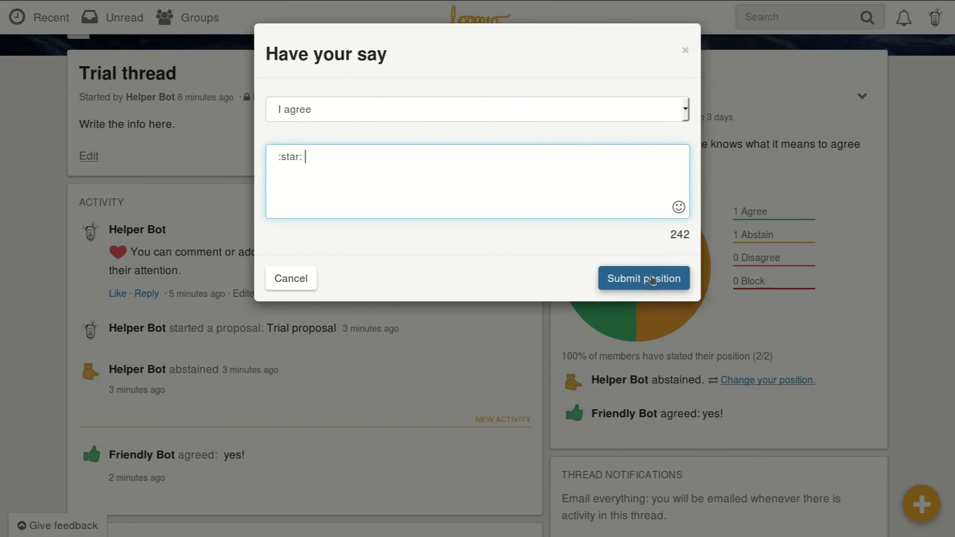
pyautogui.click(652, 282)
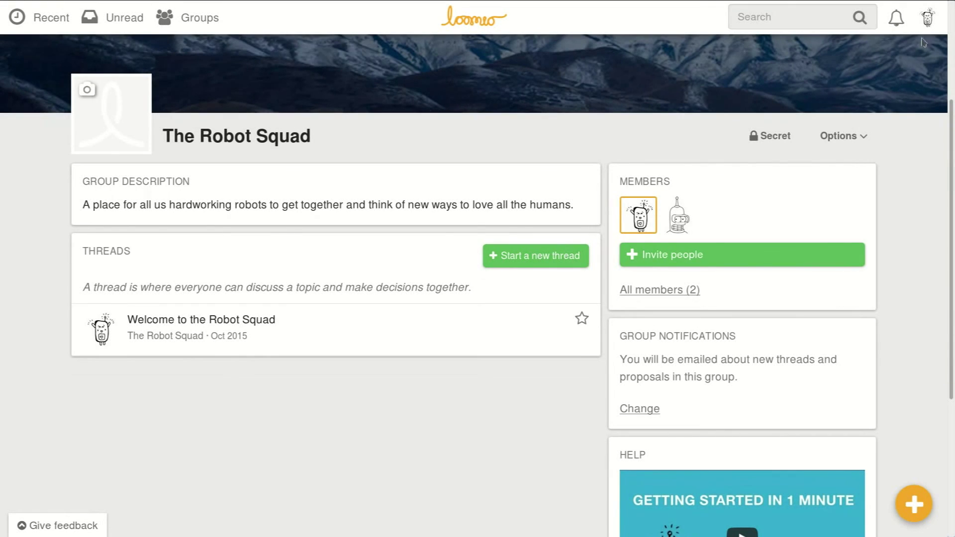
# Step: Open the Loomio Help guide from the avatar menu in the top bar
pyautogui.click(928, 18)
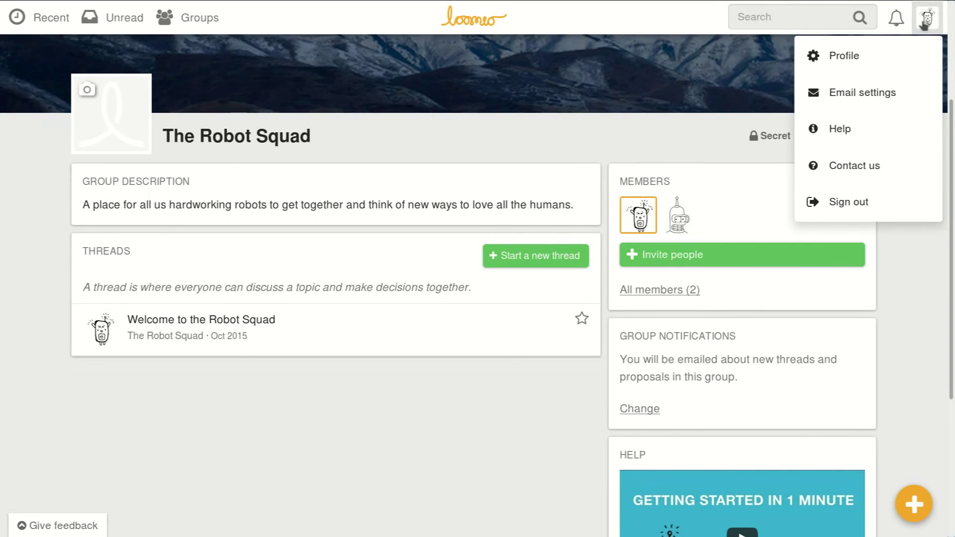
pyautogui.click(876, 136)
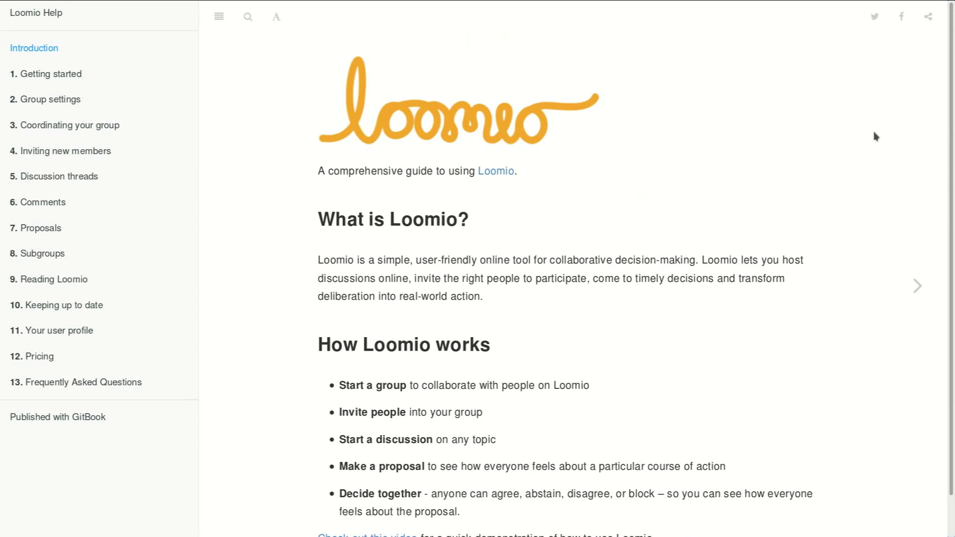